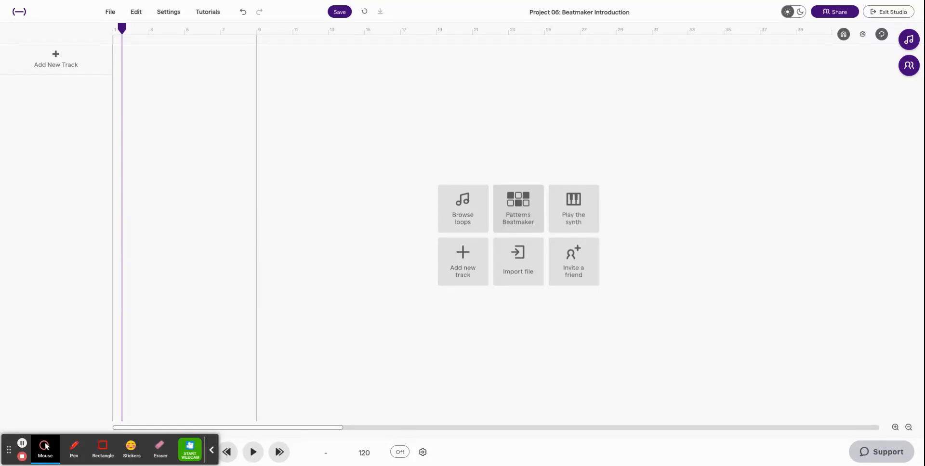
Create a drum machine track with the Patterns Beatmaker and dismiss the prompt for adding another track
{"action": "left_click", "coordinate": [513, 207]}
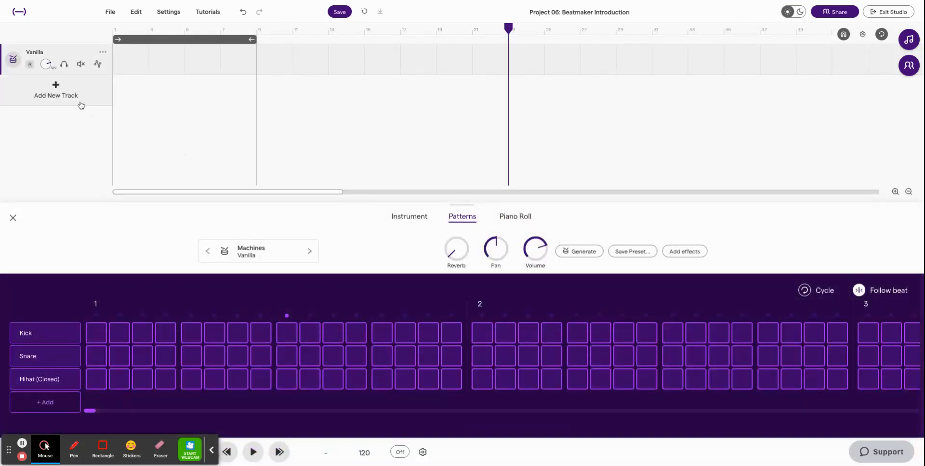
{"action": "left_click", "coordinate": [56, 91]}
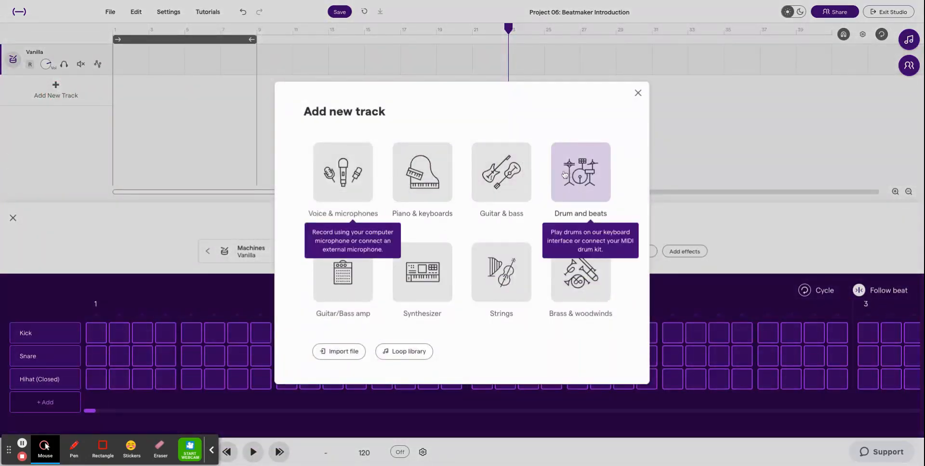
{"action": "left_click", "coordinate": [638, 93]}
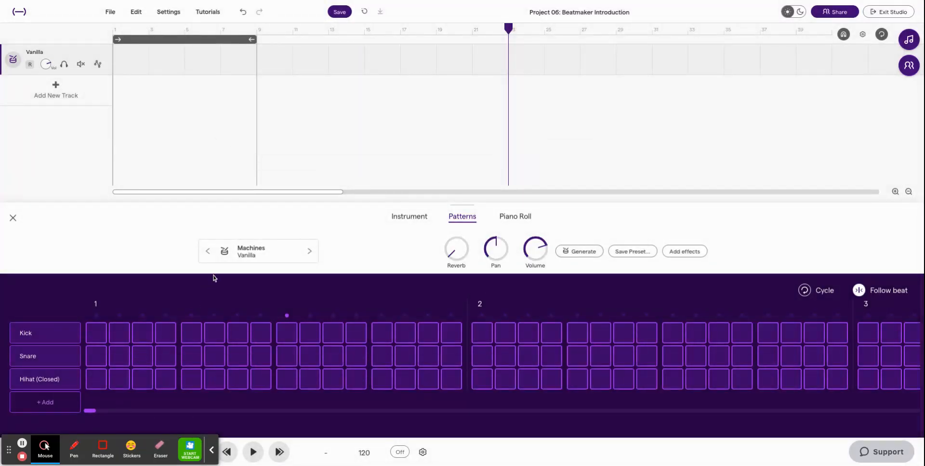
Audition the Varsity (Foley) and Venti drum machine presets, try Venti on the track, and restore Vanilla
{"action": "left_click", "coordinate": [267, 251]}
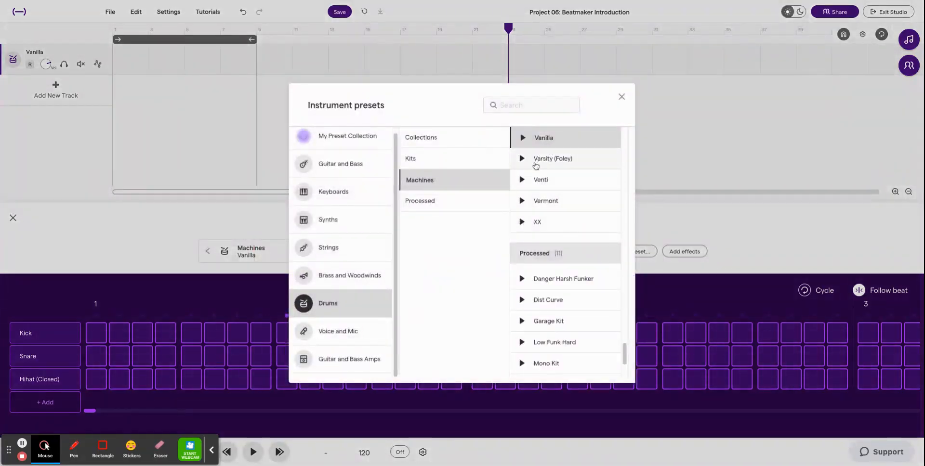
{"action": "left_click", "coordinate": [522, 160]}
{"action": "left_click", "coordinate": [521, 180]}
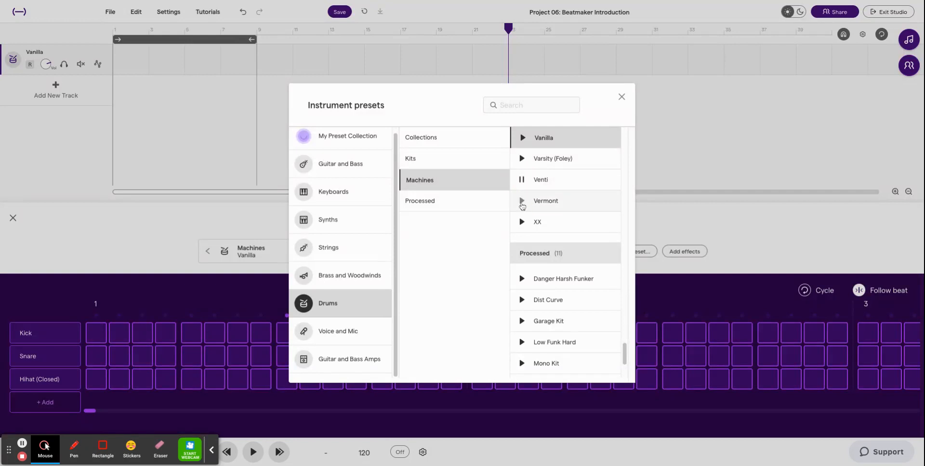
{"action": "left_click", "coordinate": [536, 181]}
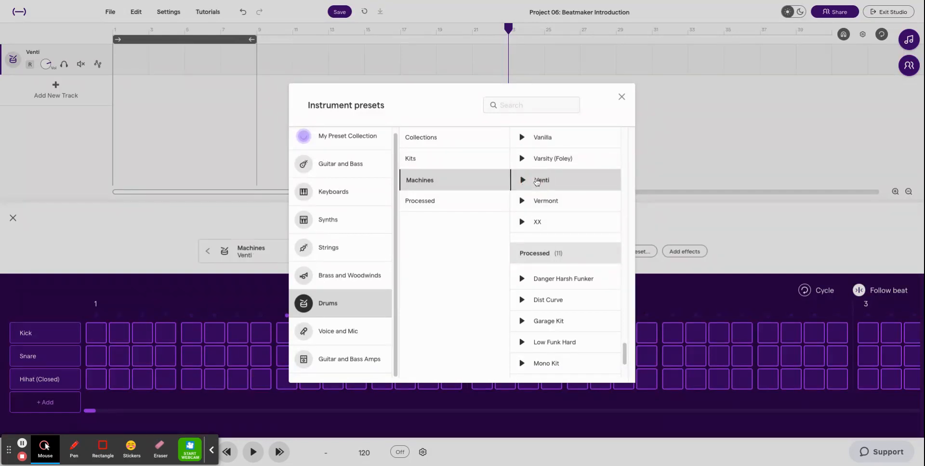
{"action": "left_click", "coordinate": [522, 179]}
{"action": "left_click", "coordinate": [523, 180]}
{"action": "left_click", "coordinate": [554, 138]}
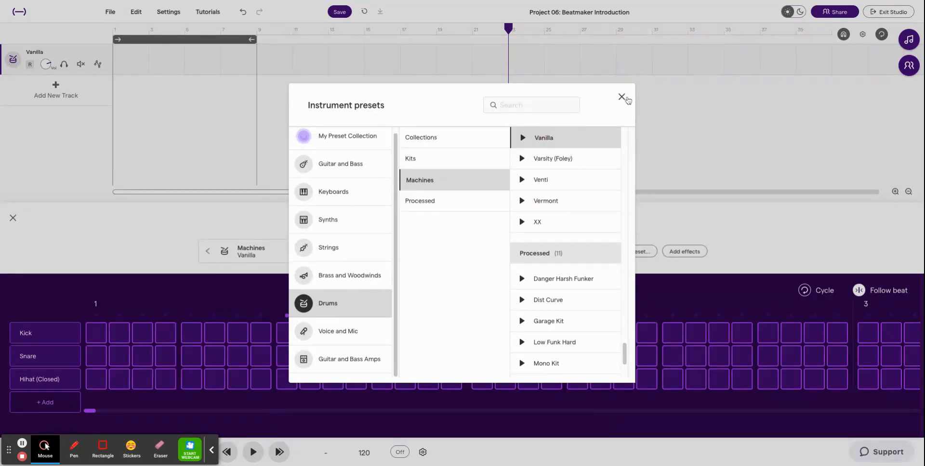
{"action": "left_click", "coordinate": [626, 98]}
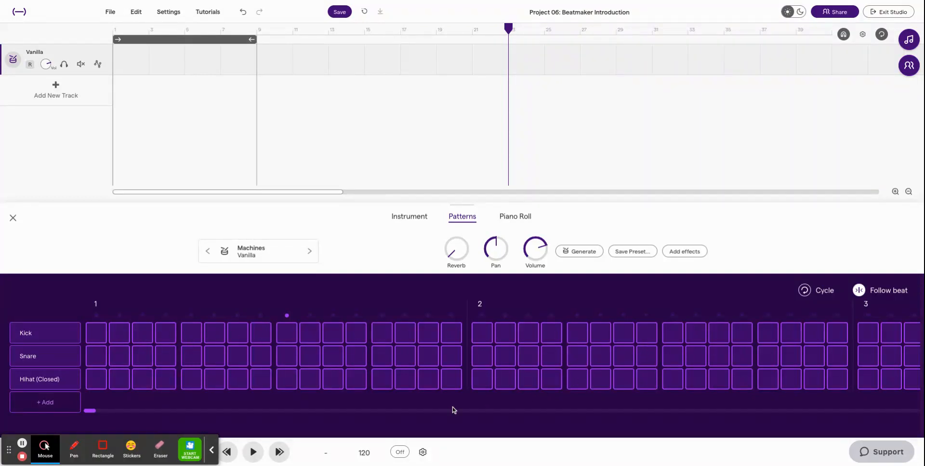
Fill the first eleven kick steps of bar 1 in the pattern grid
{"action": "left_click", "coordinate": [93, 332]}
{"action": "left_click", "coordinate": [127, 333]}
{"action": "left_click", "coordinate": [147, 337]}
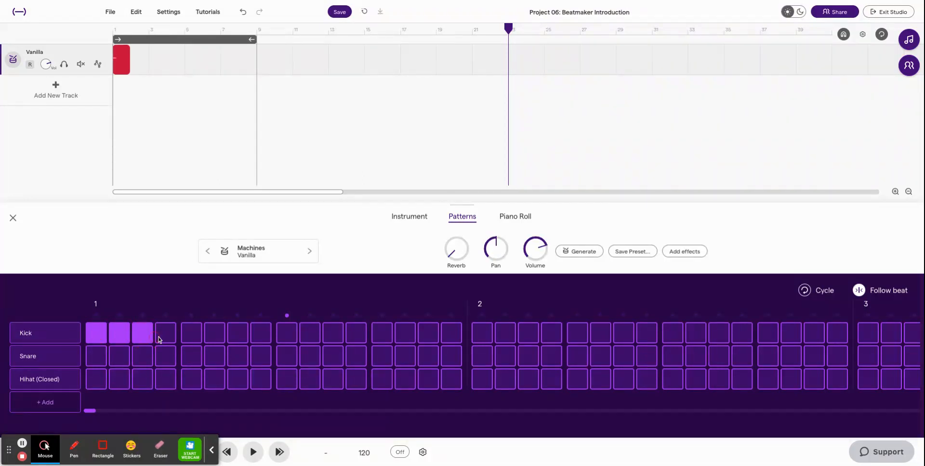
{"action": "left_click", "coordinate": [169, 338]}
{"action": "left_click", "coordinate": [192, 336]}
{"action": "left_click", "coordinate": [214, 337]}
{"action": "left_click", "coordinate": [238, 335]}
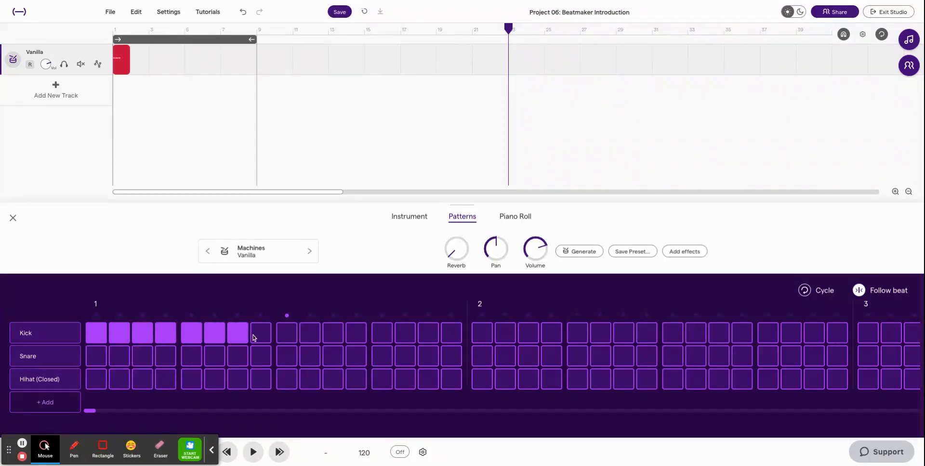
{"action": "left_click", "coordinate": [261, 335]}
{"action": "left_click", "coordinate": [287, 335]}
{"action": "left_click", "coordinate": [311, 336]}
{"action": "left_click", "coordinate": [333, 335]}
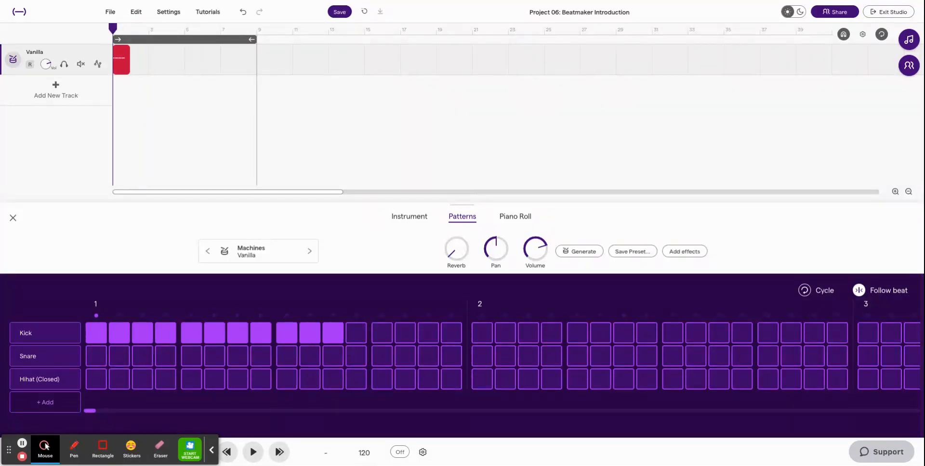
Play back the kick pattern and clear all the kick steps from bar 1
{"action": "key", "text": "space"}
{"action": "key", "text": "space"}
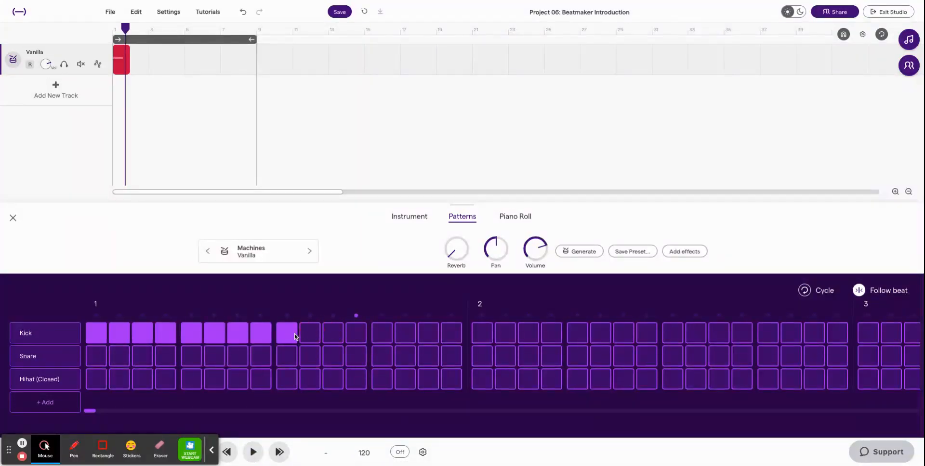
{"action": "left_click_drag", "start_coordinate": [270, 337], "coordinate": [104, 336]}
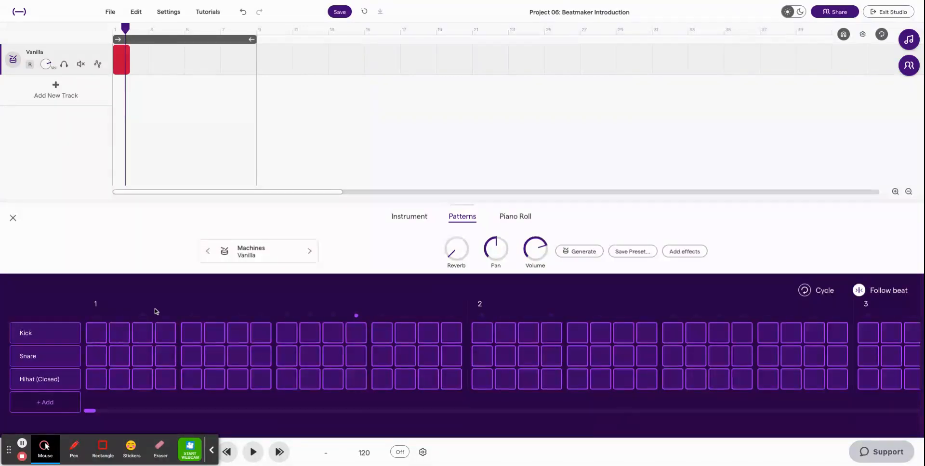
Tap in a tempo for the project and fine-tune it to 85 BPM
{"action": "left_click", "coordinate": [365, 454]}
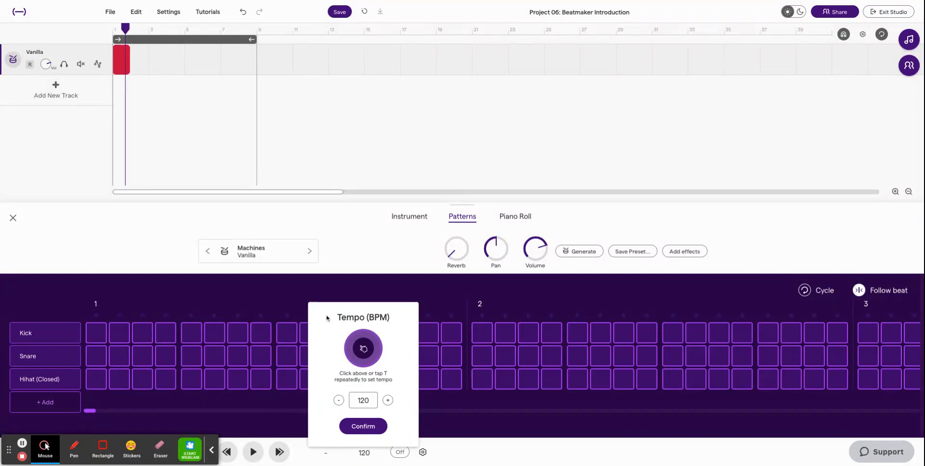
{"action": "left_click", "coordinate": [360, 361]}
{"action": "left_click", "coordinate": [363, 349]}
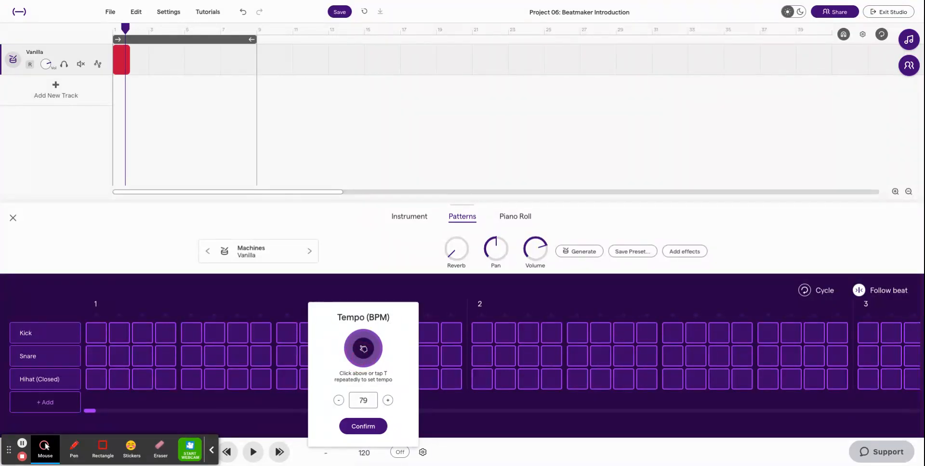
{"action": "left_click", "coordinate": [388, 401]}
{"action": "left_click", "coordinate": [388, 401]}
{"action": "left_click", "coordinate": [389, 401]}
{"action": "left_click", "coordinate": [388, 402]}
{"action": "left_click", "coordinate": [388, 402]}
{"action": "left_click", "coordinate": [388, 402]}
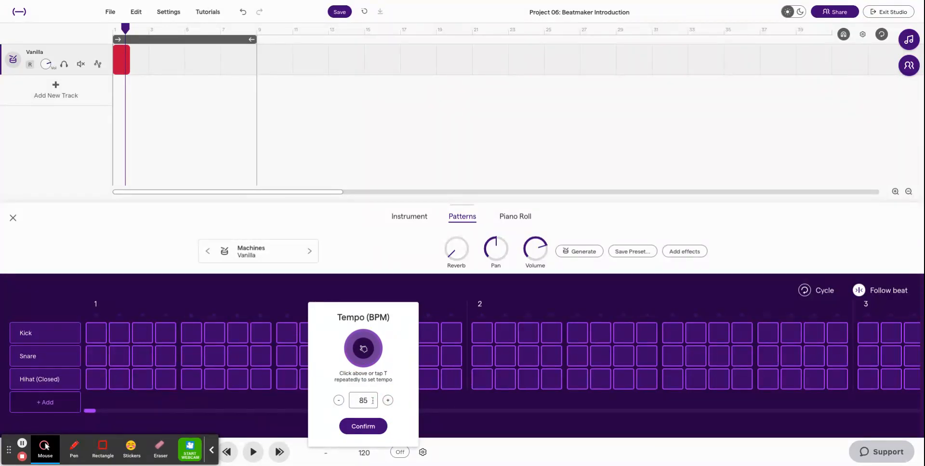
{"action": "left_click", "coordinate": [380, 427]}
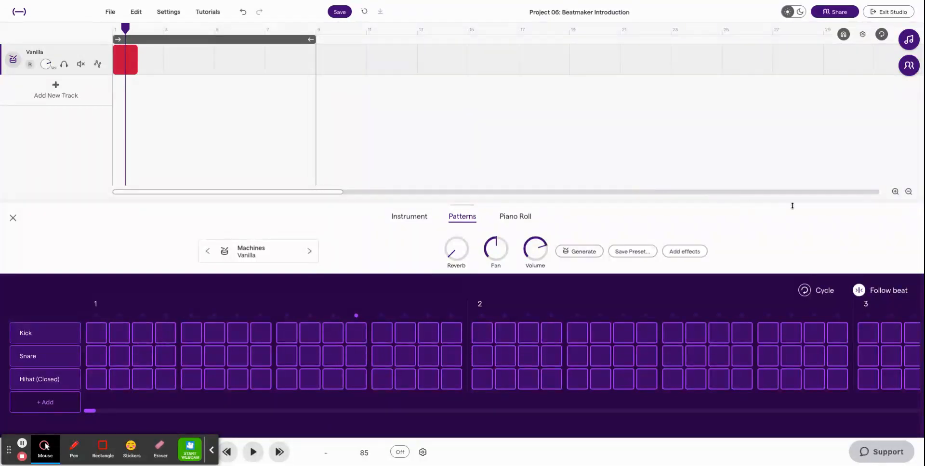
Place kicks on all four beats of bar 1, at steps 1, 5, 9 and 13
{"action": "left_click", "coordinate": [895, 191]}
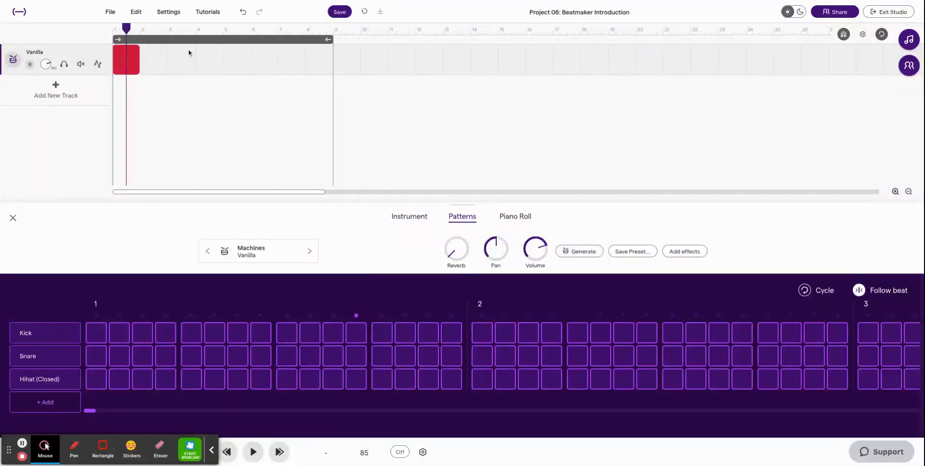
{"action": "mouse_move", "coordinate": [121, 57]}
{"action": "mouse_move", "coordinate": [129, 60]}
{"action": "left_mouse_down"}
{"action": "mouse_move", "coordinate": [187, 57]}
{"action": "mouse_move", "coordinate": [126, 55]}
{"action": "left_mouse_up"}
{"action": "left_click", "coordinate": [194, 338]}
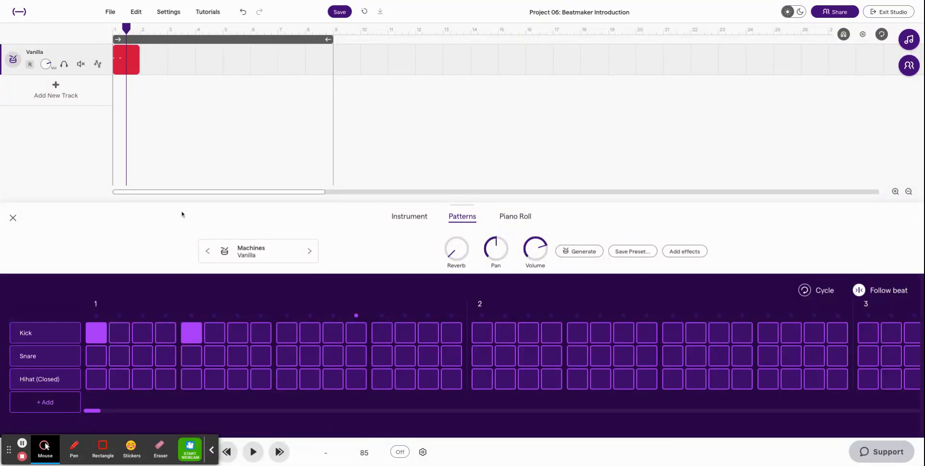
{"action": "left_click", "coordinate": [287, 332]}
{"action": "left_click", "coordinate": [382, 335]}
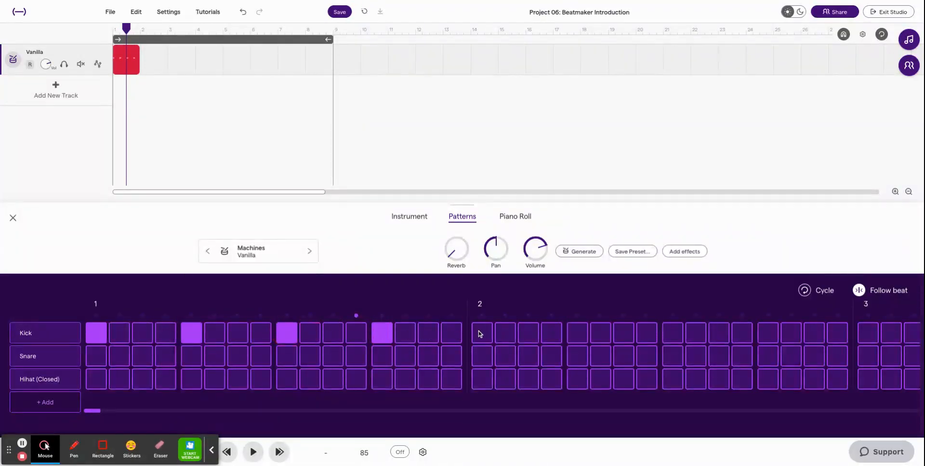
Place kicks on all four beats of bar 2 and the first beat of bar 3, and play the pattern back
{"action": "left_click", "coordinate": [481, 334]}
{"action": "left_click", "coordinate": [574, 332]}
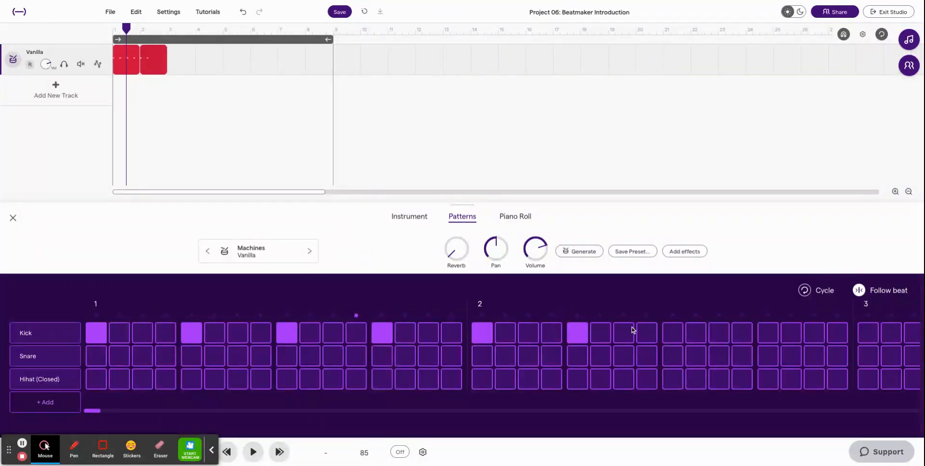
{"action": "left_click", "coordinate": [666, 332]}
{"action": "left_click", "coordinate": [768, 332]}
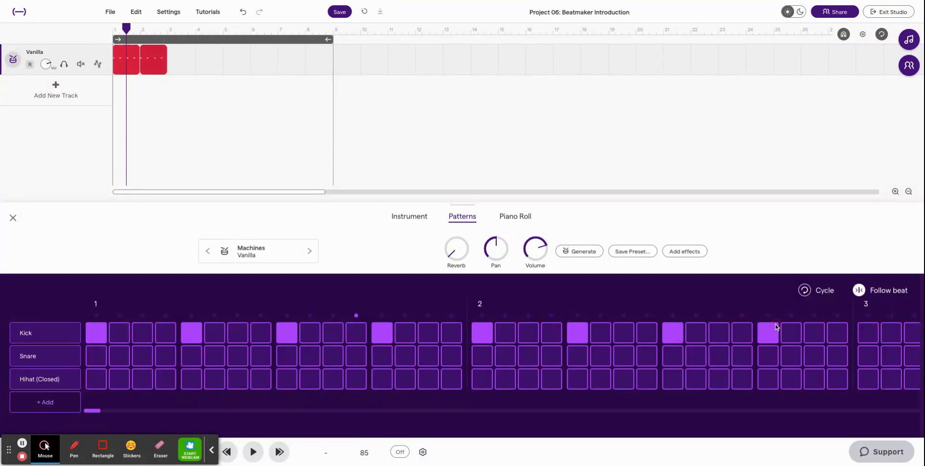
{"action": "left_click", "coordinate": [866, 332]}
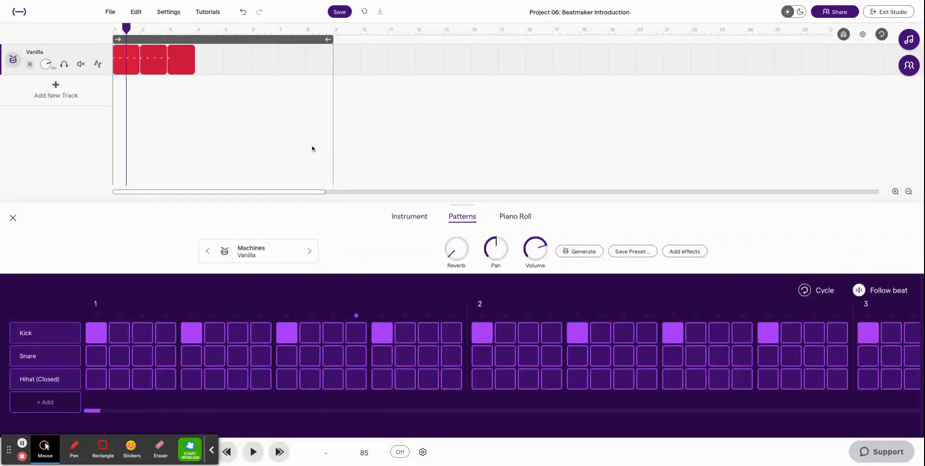
{"action": "key", "text": "space"}
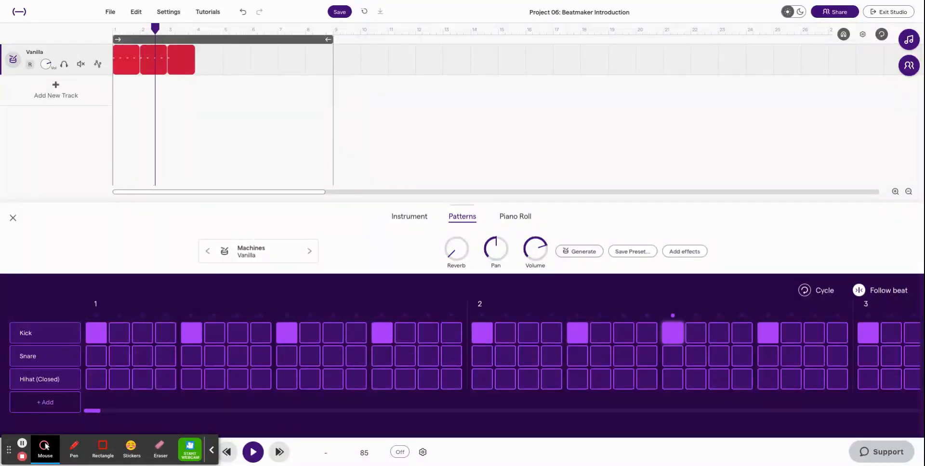
{"action": "key", "text": "space"}
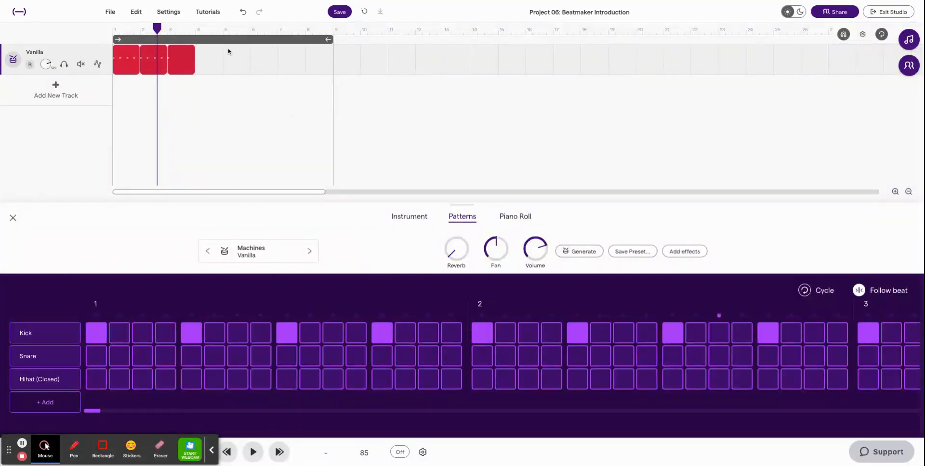
Delete the regions in bars 3 and 2, and loop the bar 1 region through the end of bar 8
{"action": "left_click", "coordinate": [186, 62]}
{"action": "key", "text": "Delete"}
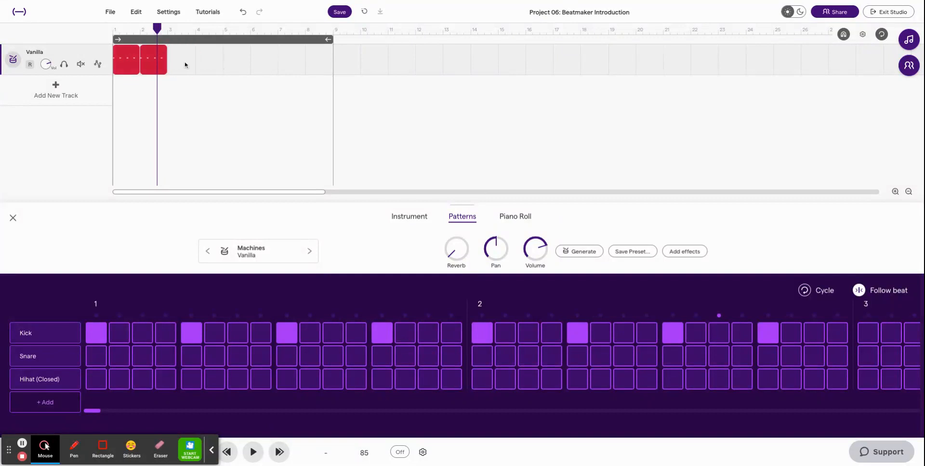
{"action": "left_click", "coordinate": [157, 62]}
{"action": "key", "text": "Delete"}
{"action": "mouse_move", "coordinate": [137, 52]}
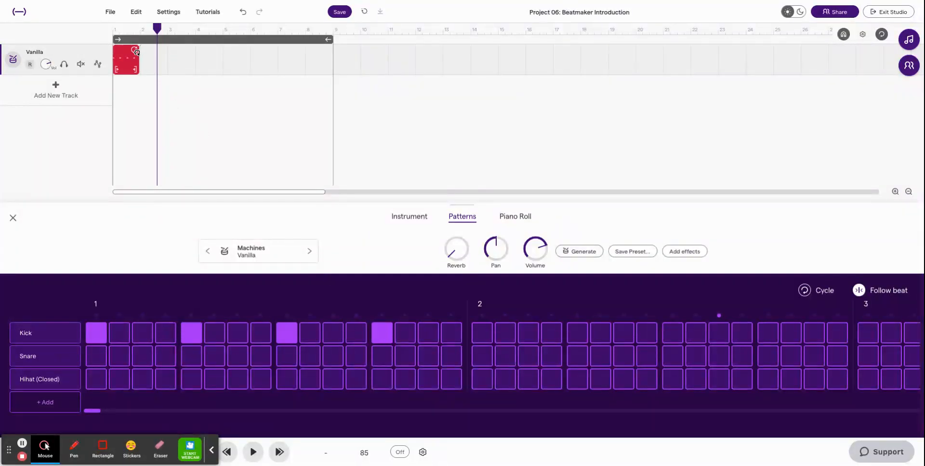
{"action": "left_click_drag", "start_coordinate": [135, 51], "coordinate": [336, 50]}
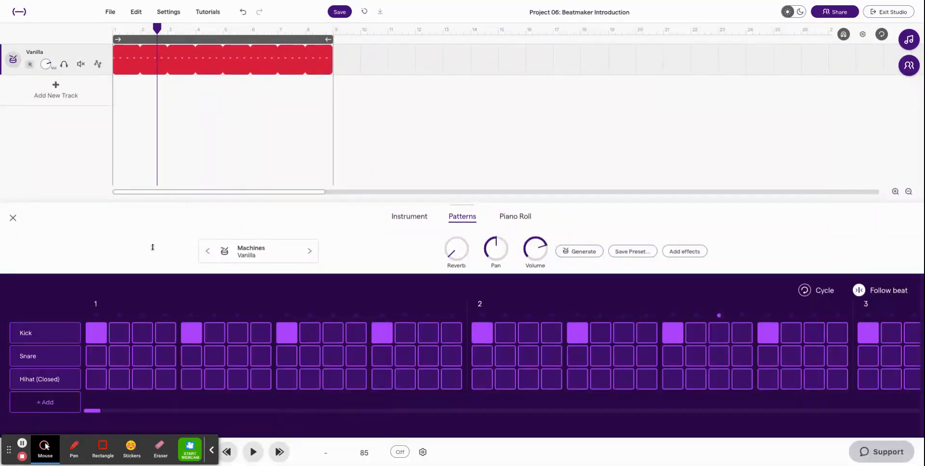
Place snares on beats 2 and 4 of bar 1, at steps 5 and 13 of the looped pattern
{"action": "mouse_move", "coordinate": [73, 384]}
{"action": "left_click", "coordinate": [191, 357]}
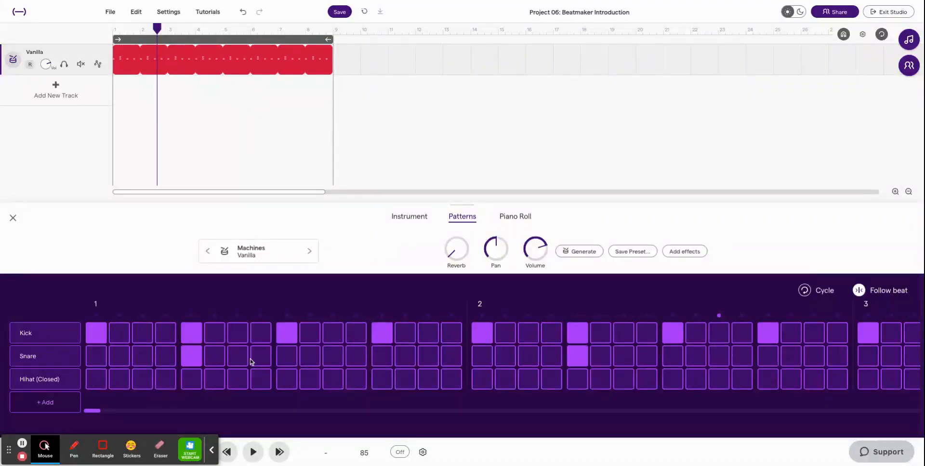
{"action": "left_click", "coordinate": [383, 357]}
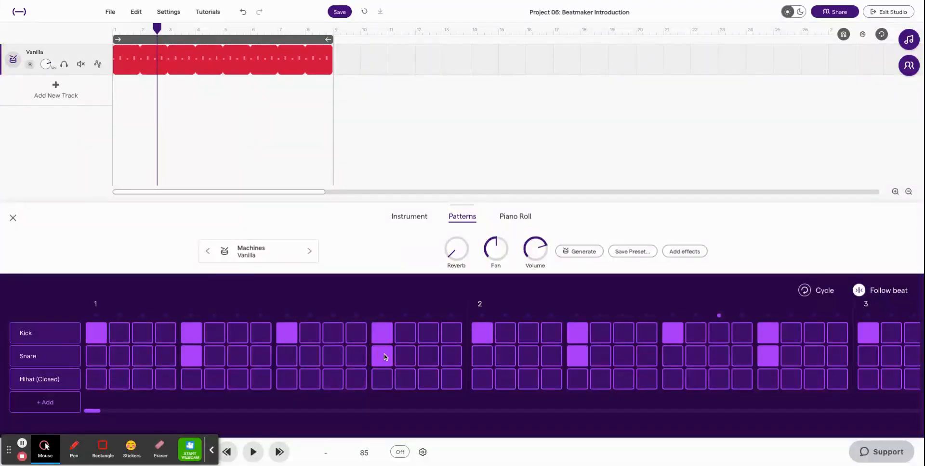
Play back the looped kick and snare pattern and return the playhead to the start of bar 1
{"action": "key", "text": "space"}
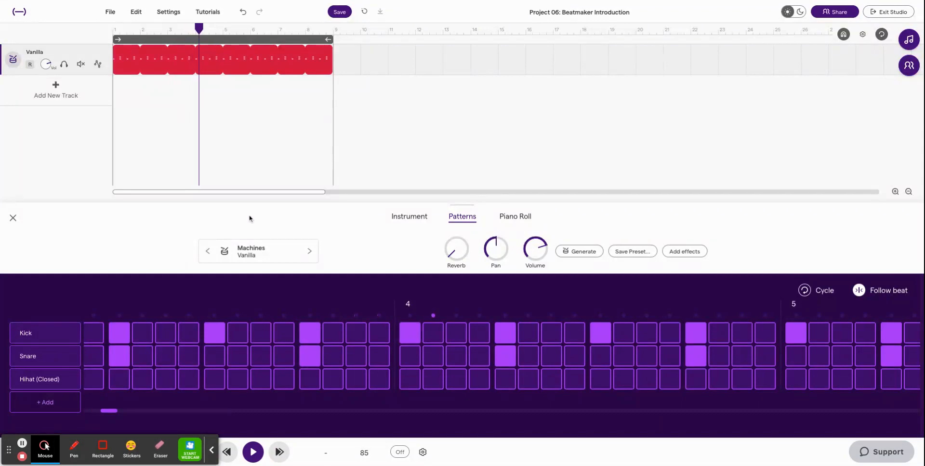
{"action": "key", "text": "space"}
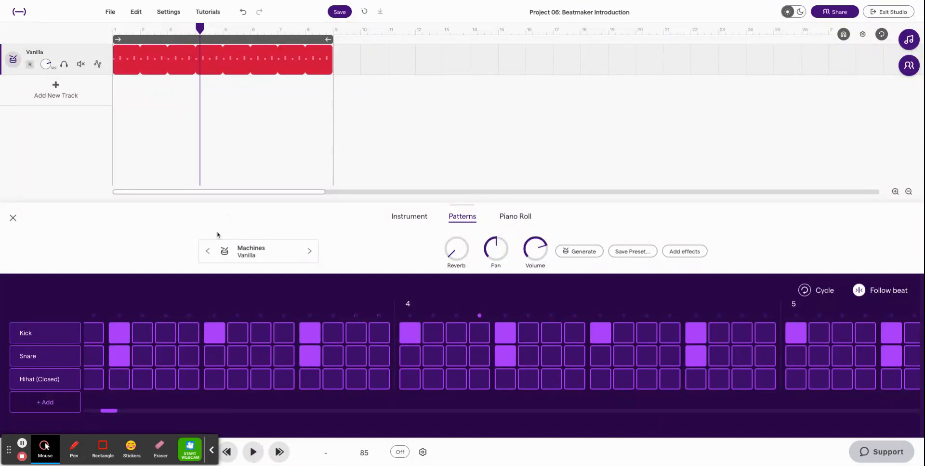
{"action": "key", "text": "space"}
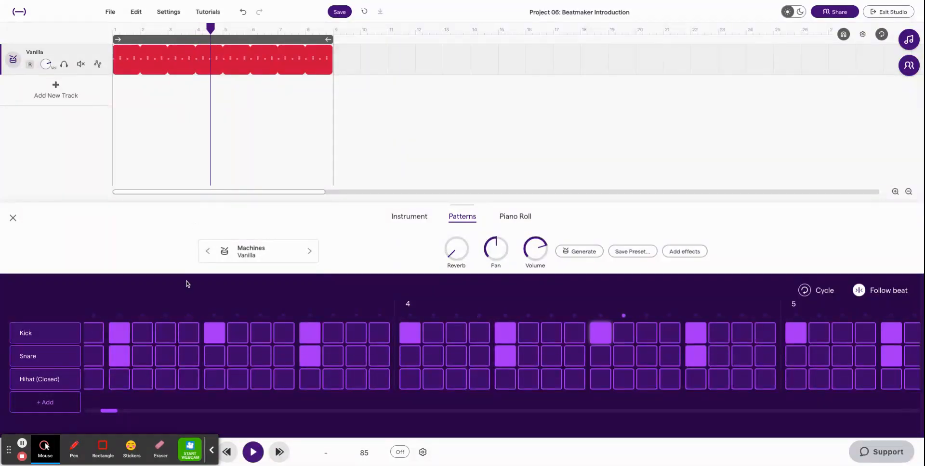
{"action": "key", "text": "space"}
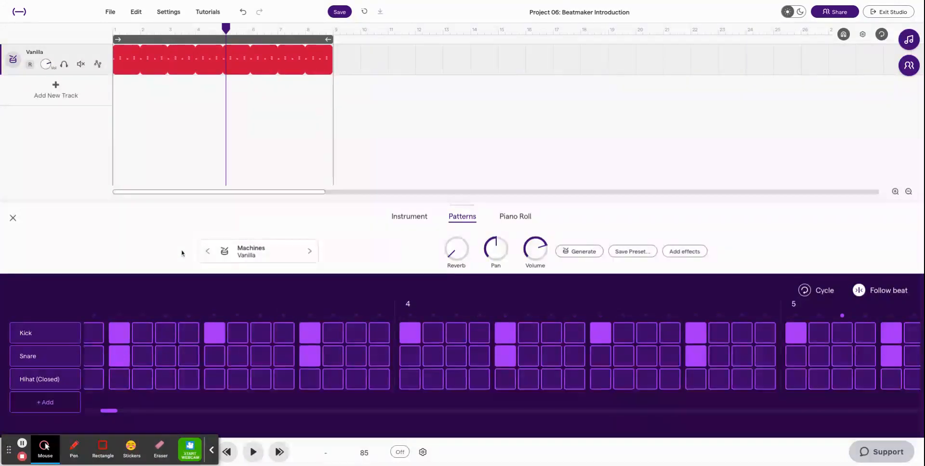
{"action": "key", "text": "Return"}
{"action": "key", "text": "Return"}
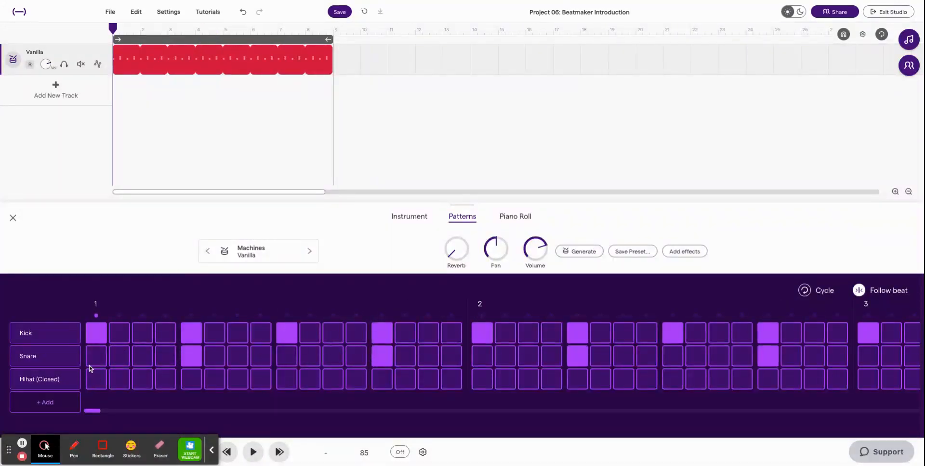
Fill all 16 steps of the closed hi-hat row in bar 1 of the looped pattern
{"action": "left_click_drag", "start_coordinate": [97, 382], "coordinate": [244, 383]}
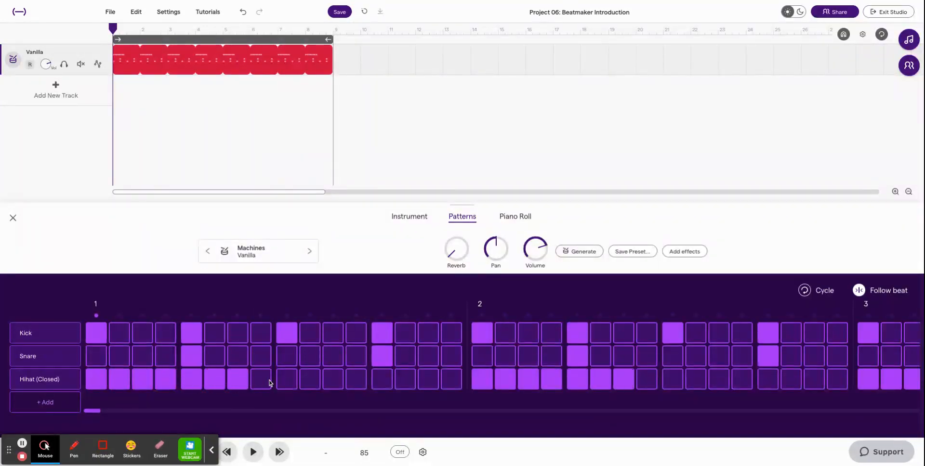
{"action": "left_click", "coordinate": [288, 383]}
{"action": "left_click", "coordinate": [260, 383]}
{"action": "left_click", "coordinate": [310, 382]}
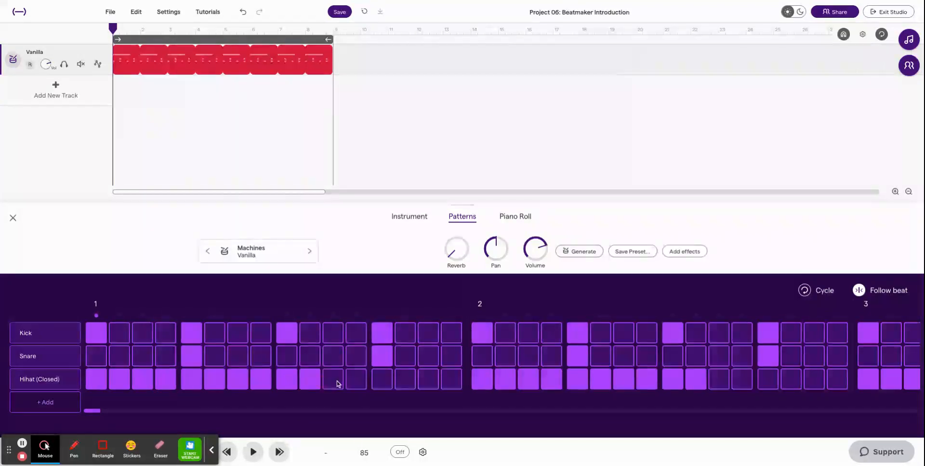
{"action": "left_click", "coordinate": [333, 382]}
{"action": "left_click", "coordinate": [356, 381]}
{"action": "left_click", "coordinate": [382, 382]}
{"action": "left_click", "coordinate": [413, 385]}
{"action": "left_click", "coordinate": [429, 380]}
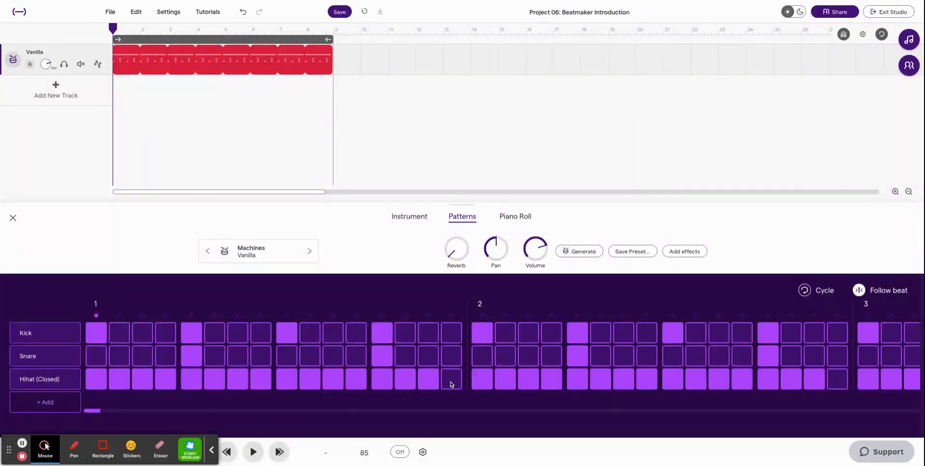
{"action": "left_click", "coordinate": [452, 381]}
Play back the pattern with the continuous hi-hats and return the playhead to the start of bar 1
{"action": "key", "text": "space"}
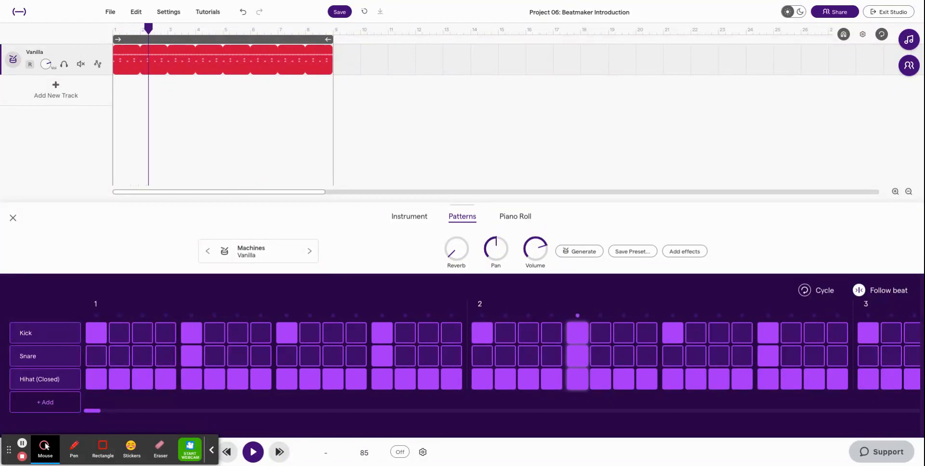
{"action": "key", "text": "space"}
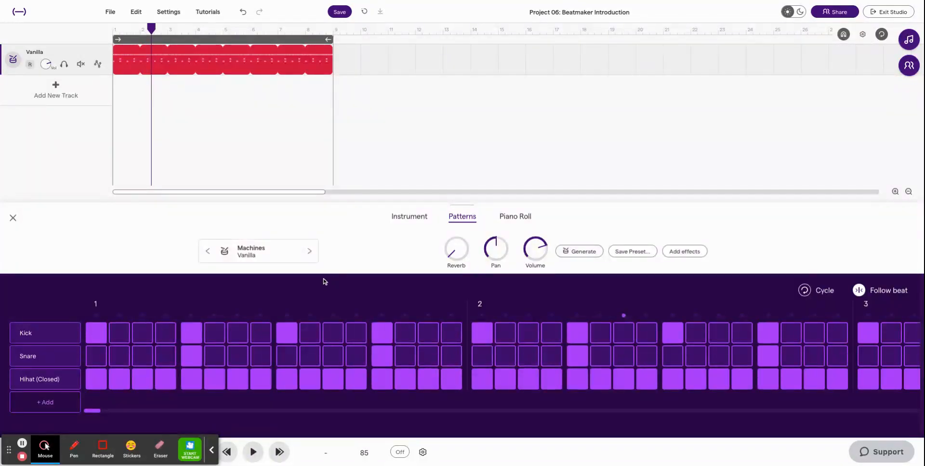
{"action": "key", "text": "Return"}
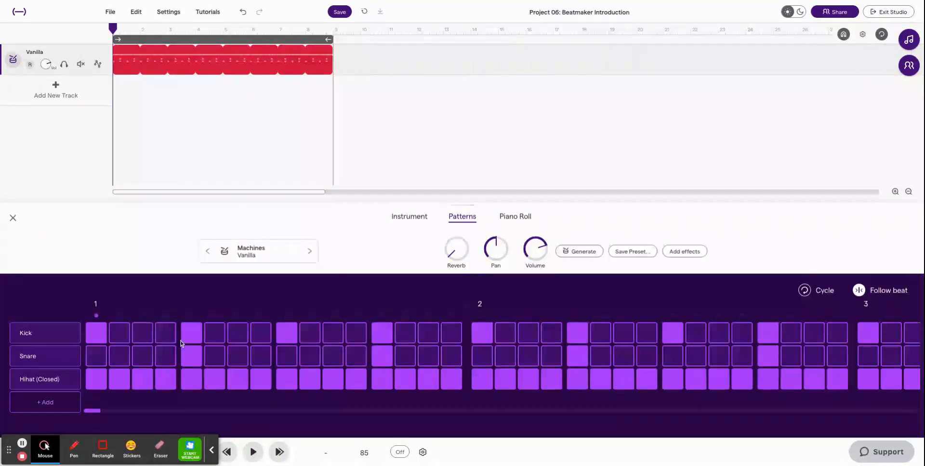
Rework the bar 1 kick row by removing kicks at steps 5 and 13 and adding kicks at steps 4, 7, 11, 15 and 16
{"action": "left_click", "coordinate": [191, 334]}
{"action": "left_click", "coordinate": [383, 332]}
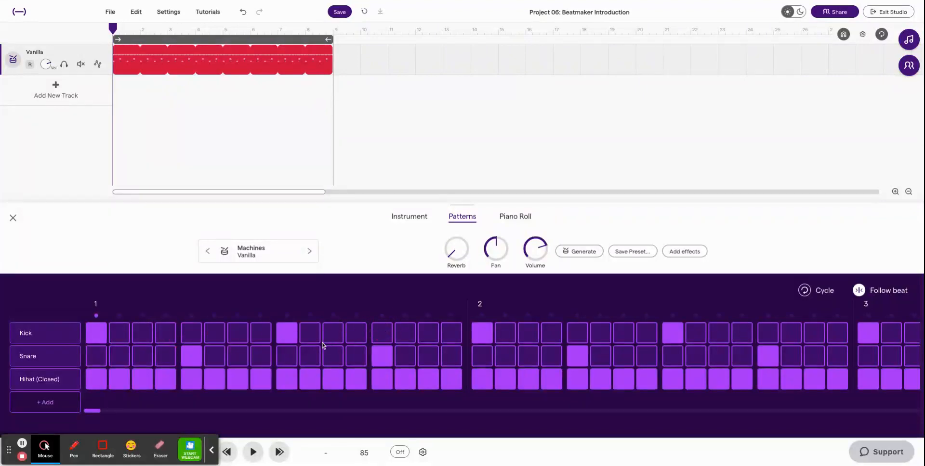
{"action": "left_click", "coordinate": [164, 334]}
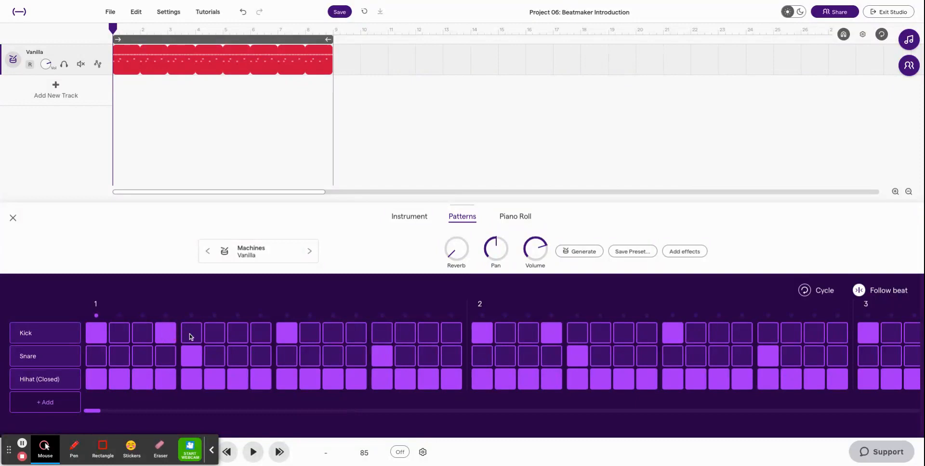
{"action": "left_click", "coordinate": [239, 334]}
{"action": "left_click", "coordinate": [333, 334]}
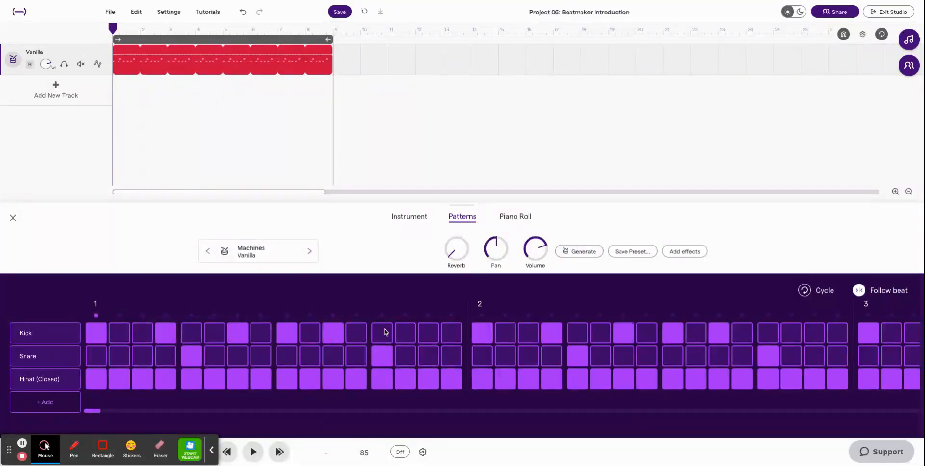
{"action": "left_click", "coordinate": [430, 333]}
{"action": "left_click", "coordinate": [450, 334]}
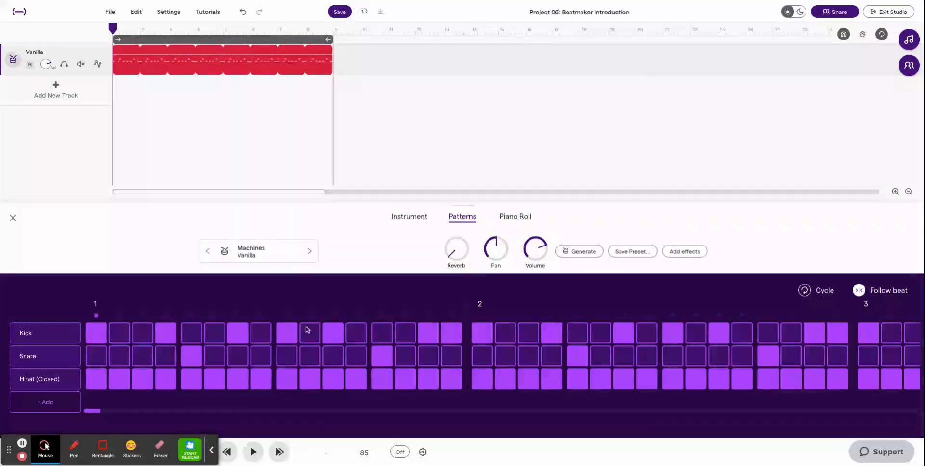
Play back the reworked kick pattern and return the playhead to the start of the project
{"action": "key", "text": "space"}
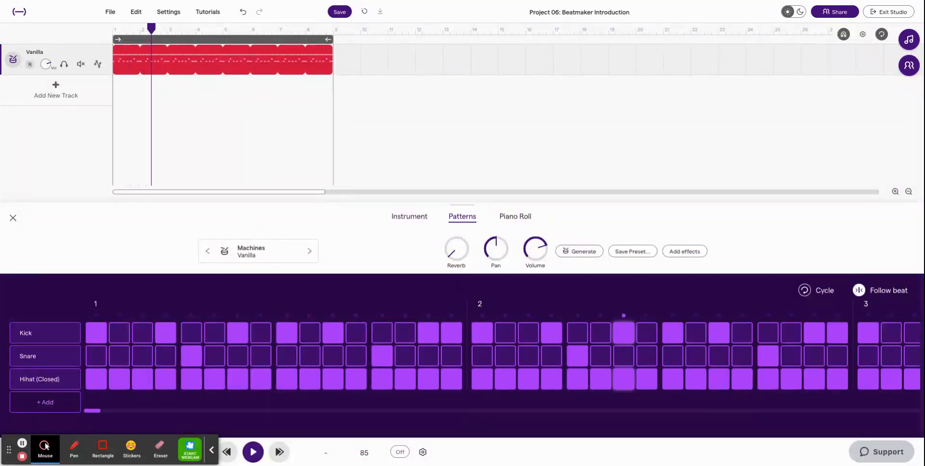
{"action": "key", "text": "space"}
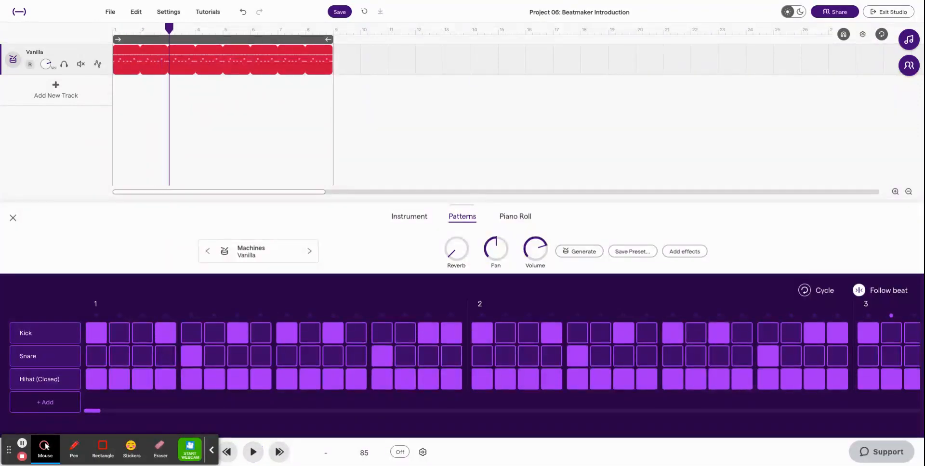
{"action": "key", "text": "Return"}
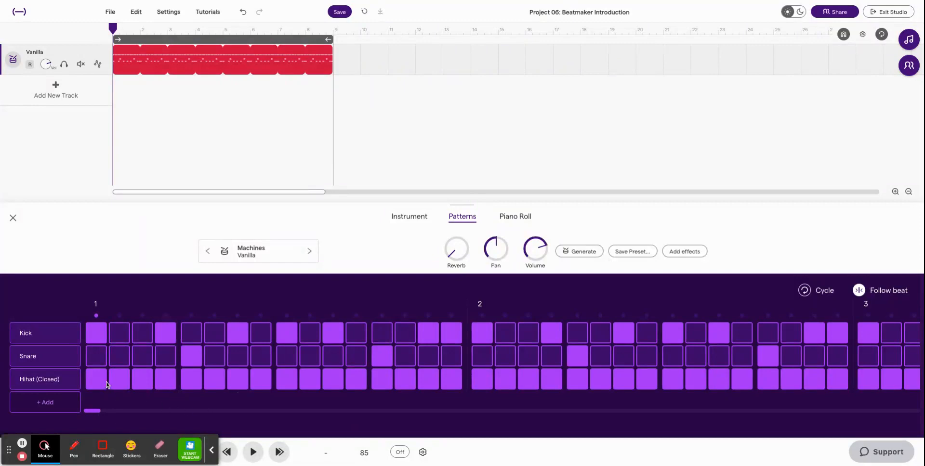
Remove the closed hi-hats at steps 2, 6, 12 and 16 of bar 1
{"action": "left_click", "coordinate": [120, 382]}
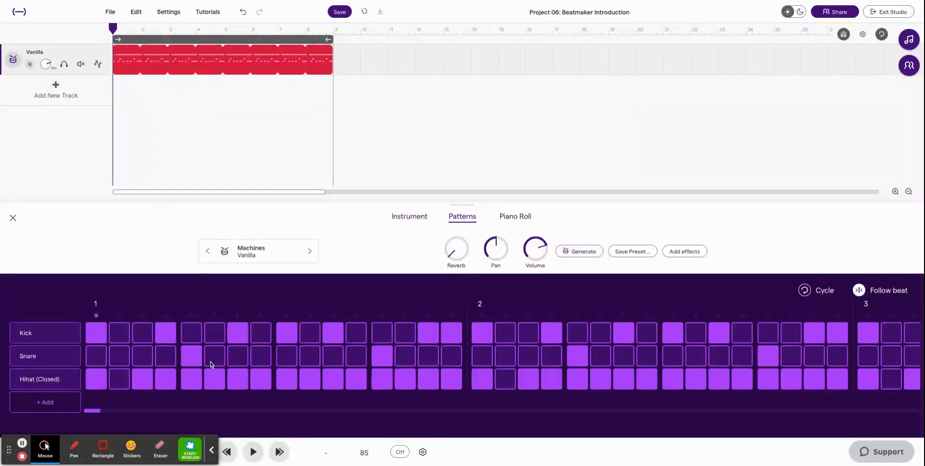
{"action": "left_click", "coordinate": [213, 379]}
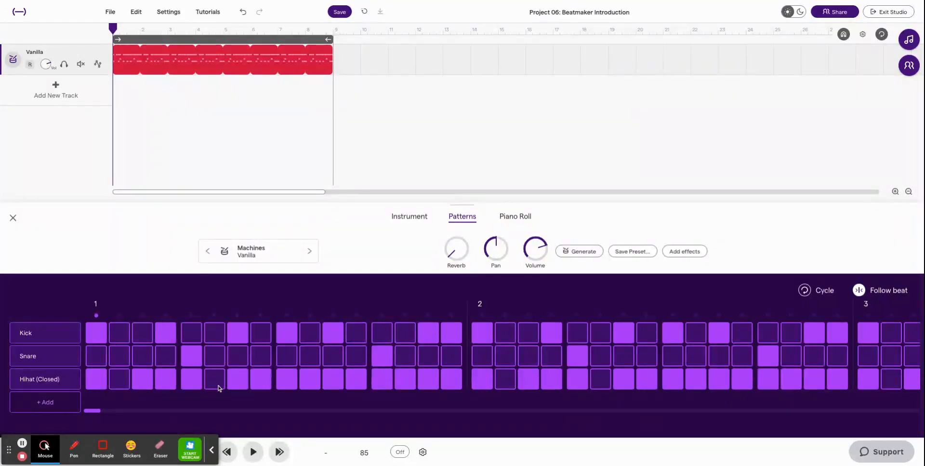
{"action": "left_click", "coordinate": [352, 381]}
{"action": "left_click", "coordinate": [450, 386]}
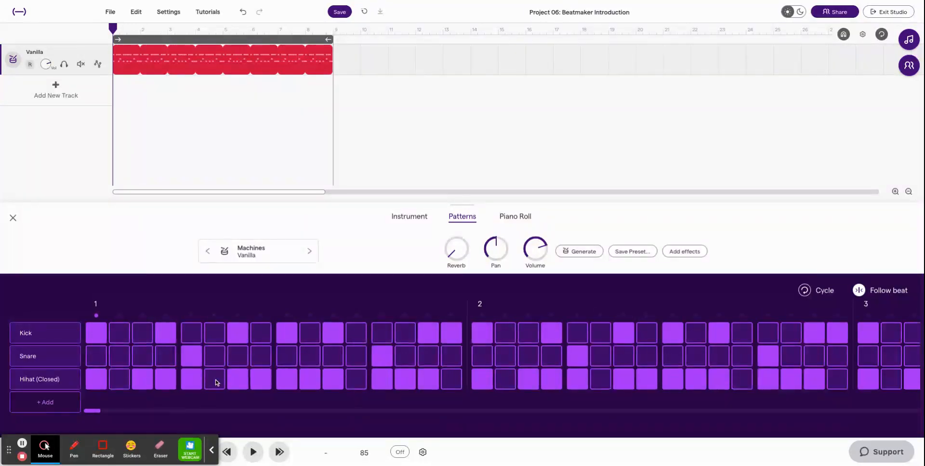
{"action": "left_click", "coordinate": [257, 383]}
Play back the beat with the thinned hi-hats and check the project's tempo setting
{"action": "key", "text": "space"}
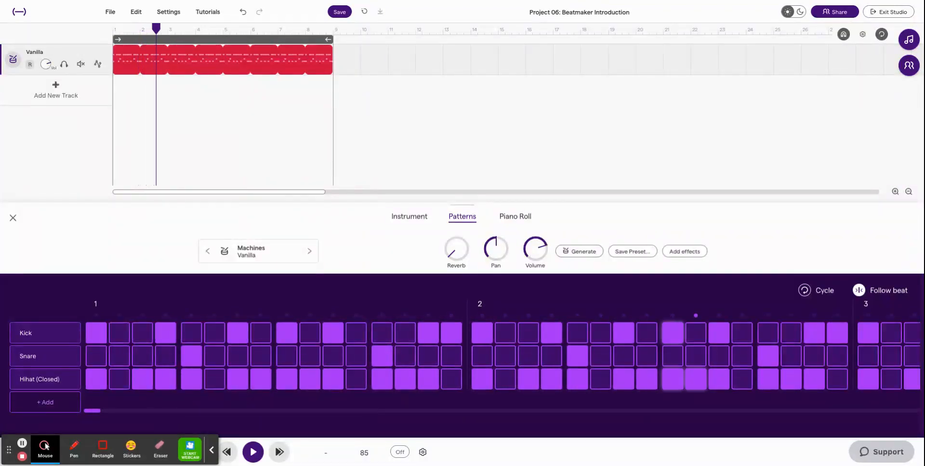
{"action": "key", "text": "space"}
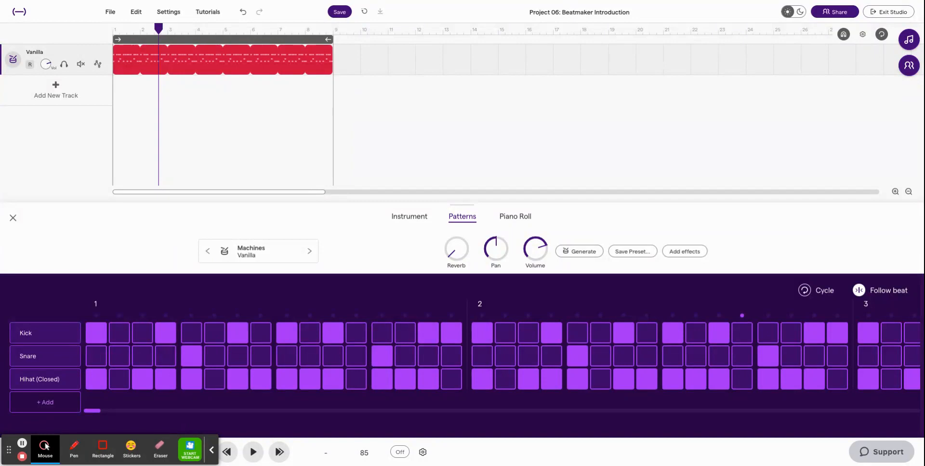
{"action": "left_click", "coordinate": [368, 458]}
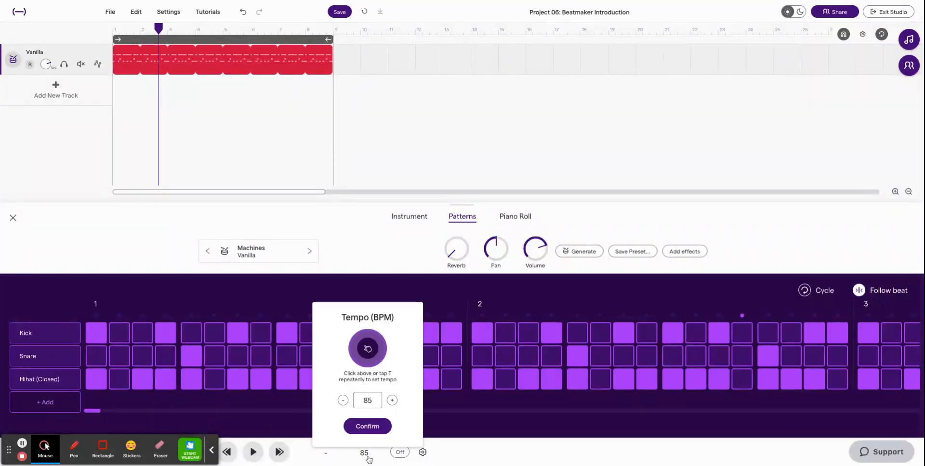
{"action": "left_click", "coordinate": [370, 277]}
Open the loop library, filter it to Bass loops and browse to the Robot Funk and Rooms loops
{"action": "left_click", "coordinate": [908, 40]}
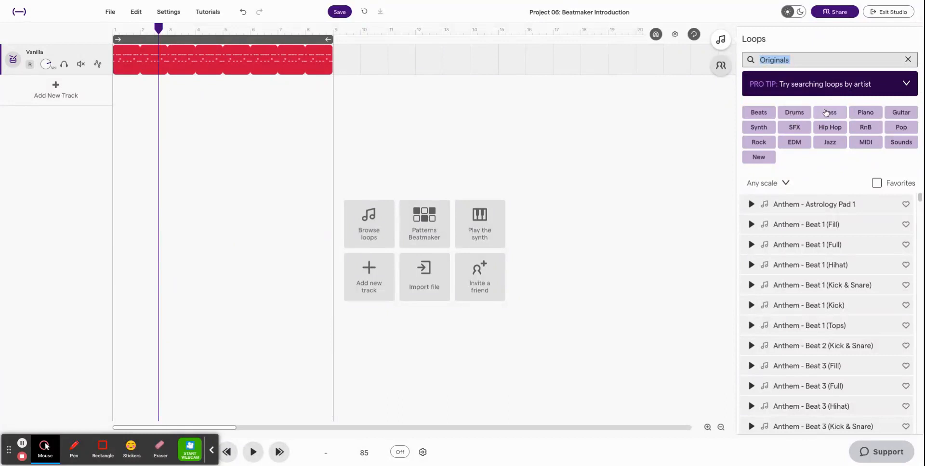
{"action": "left_click", "coordinate": [827, 115]}
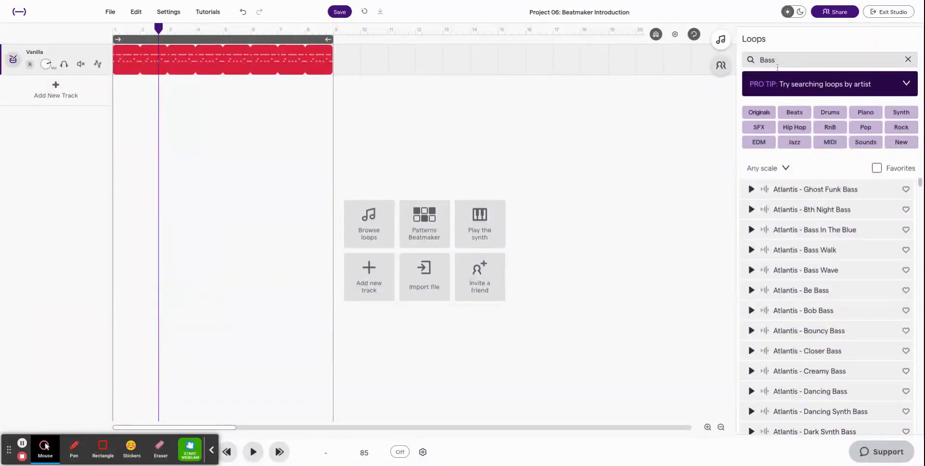
{"action": "scroll", "coordinate": [830, 305], "scroll_direction": "down", "scroll_amount": 4}
{"action": "scroll", "coordinate": [829, 305], "scroll_direction": "down", "scroll_amount": 5}
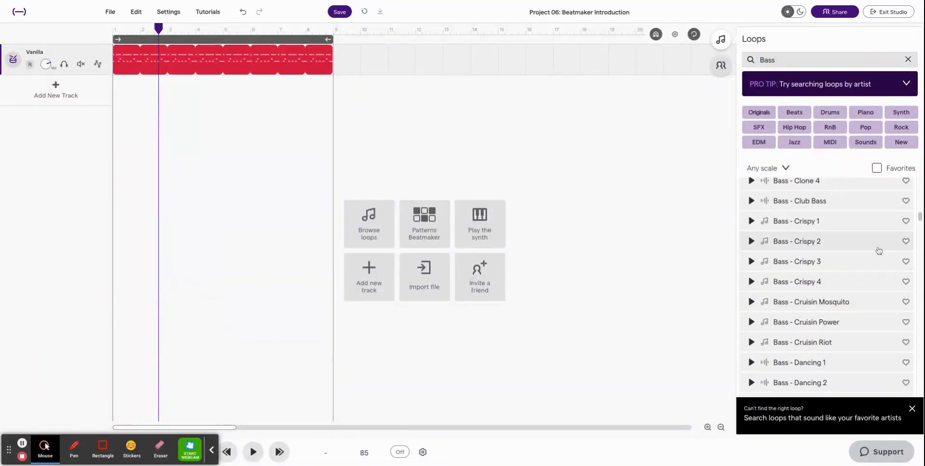
{"action": "left_click", "coordinate": [919, 215]}
{"action": "left_click_drag", "start_coordinate": [920, 245], "coordinate": [920, 301]}
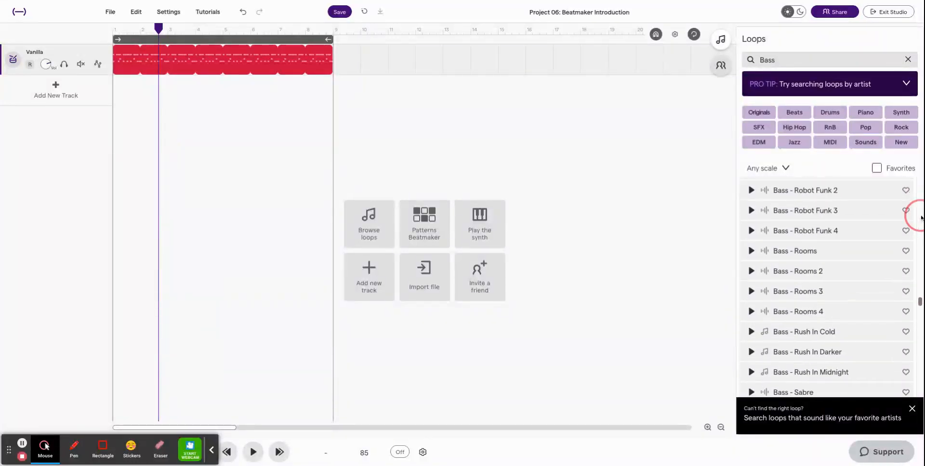
Preview the Bass - Rooms 2 and Bass - Robot Funk 3 loops, and add Bass - Robot Funk 3 as a new track
{"action": "left_click", "coordinate": [750, 272]}
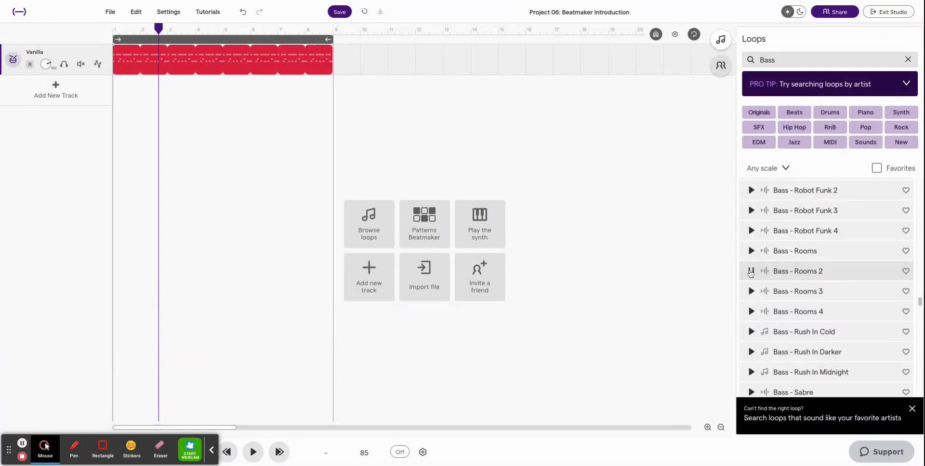
{"action": "left_click", "coordinate": [750, 272]}
{"action": "left_click", "coordinate": [751, 211]}
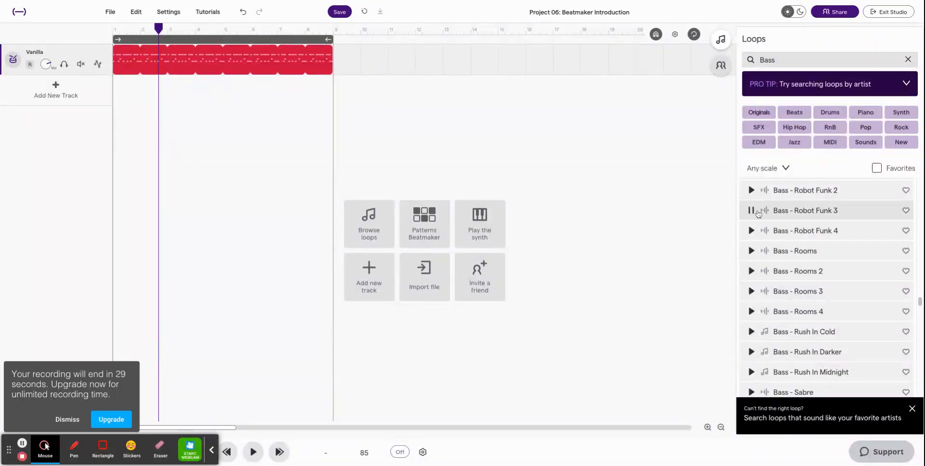
{"action": "left_click", "coordinate": [755, 213]}
{"action": "double_click", "coordinate": [797, 211]}
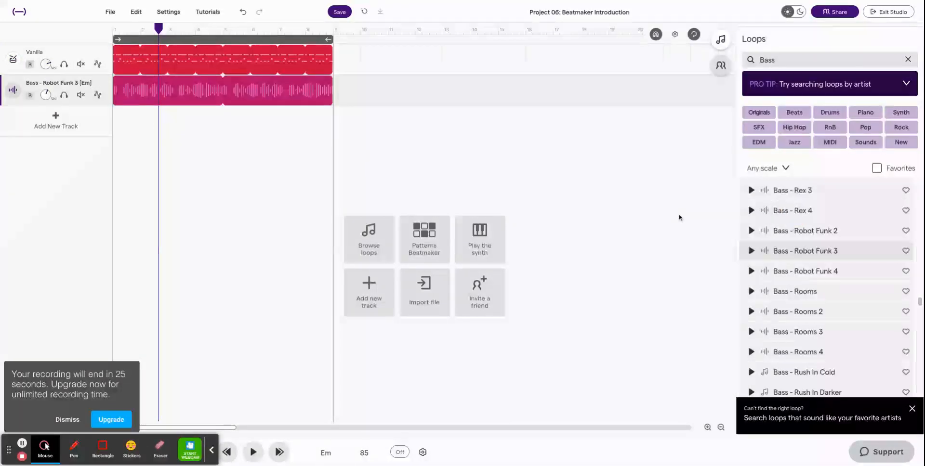
Play the drum and bass tracks together from about bar 5, and save the project
{"action": "left_click", "coordinate": [491, 169]}
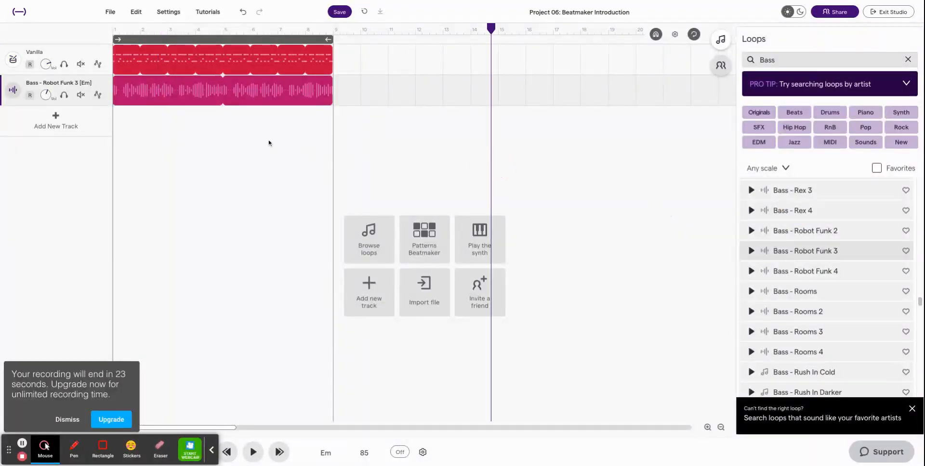
{"action": "left_click", "coordinate": [229, 133]}
{"action": "key", "text": "space"}
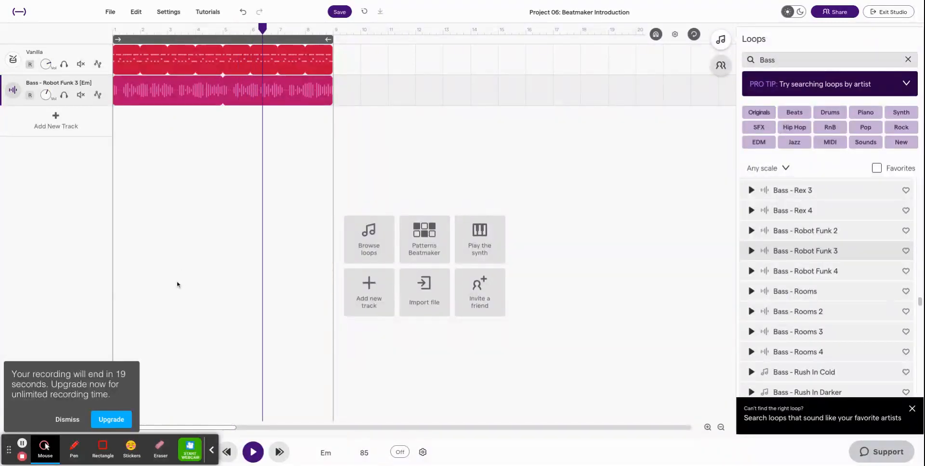
{"action": "key", "text": "space"}
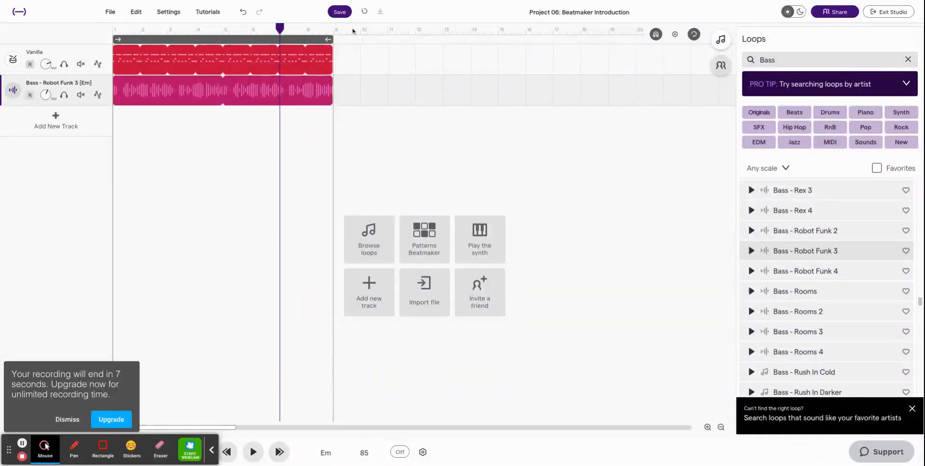
{"action": "left_click", "coordinate": [340, 14]}
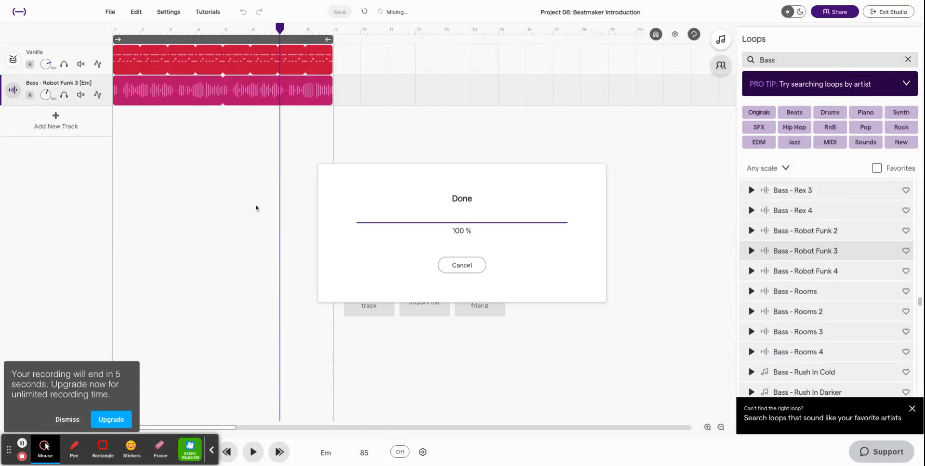